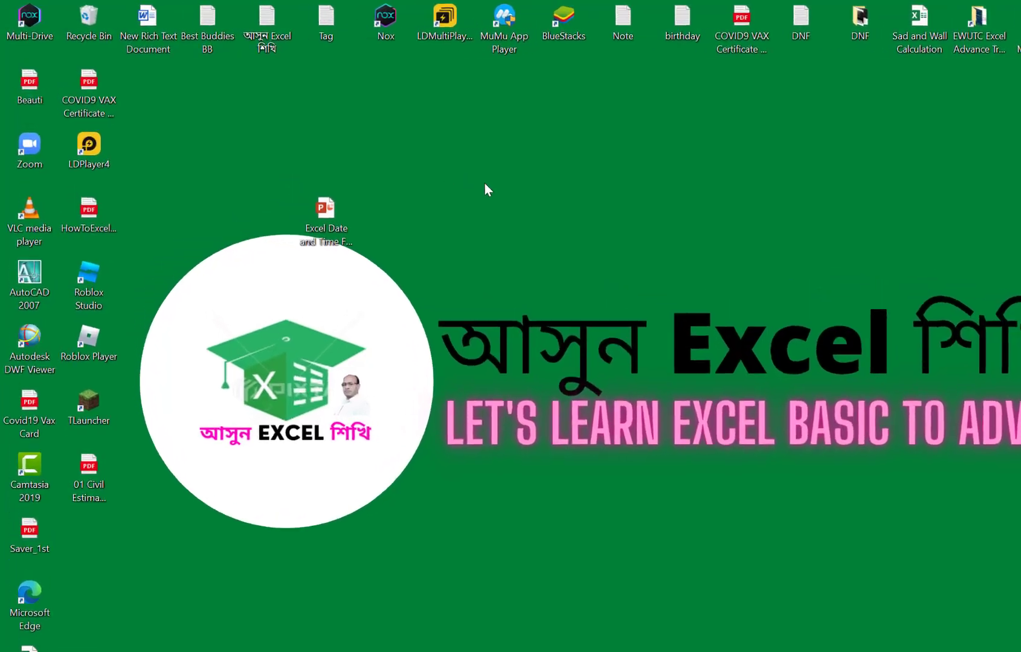
- Bring up the desktop context menu and then dismiss it
right_click(432, 163)
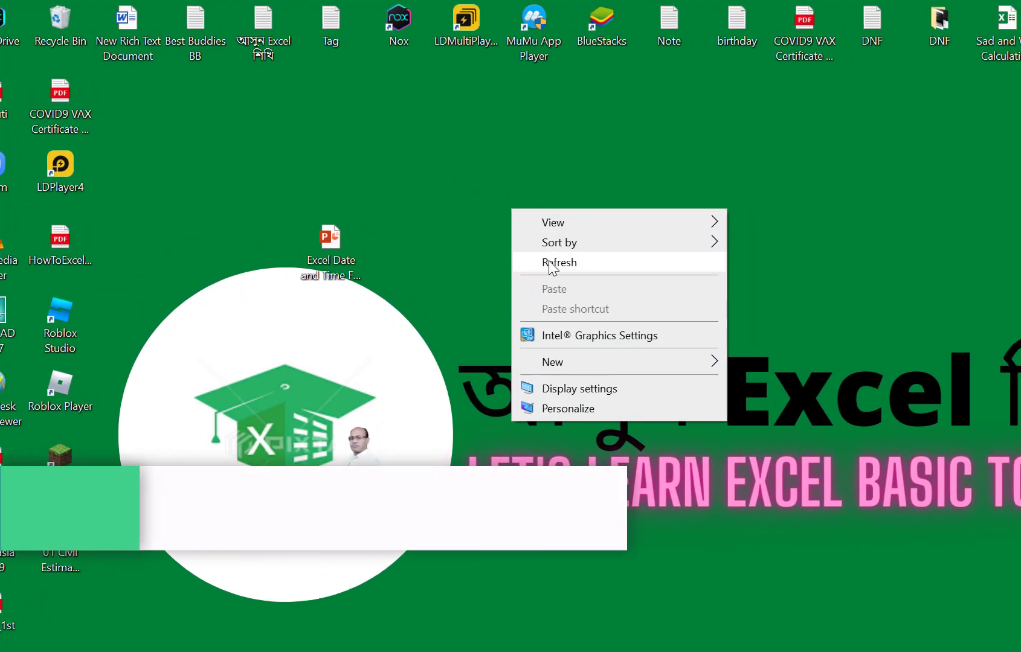
click(548, 261)
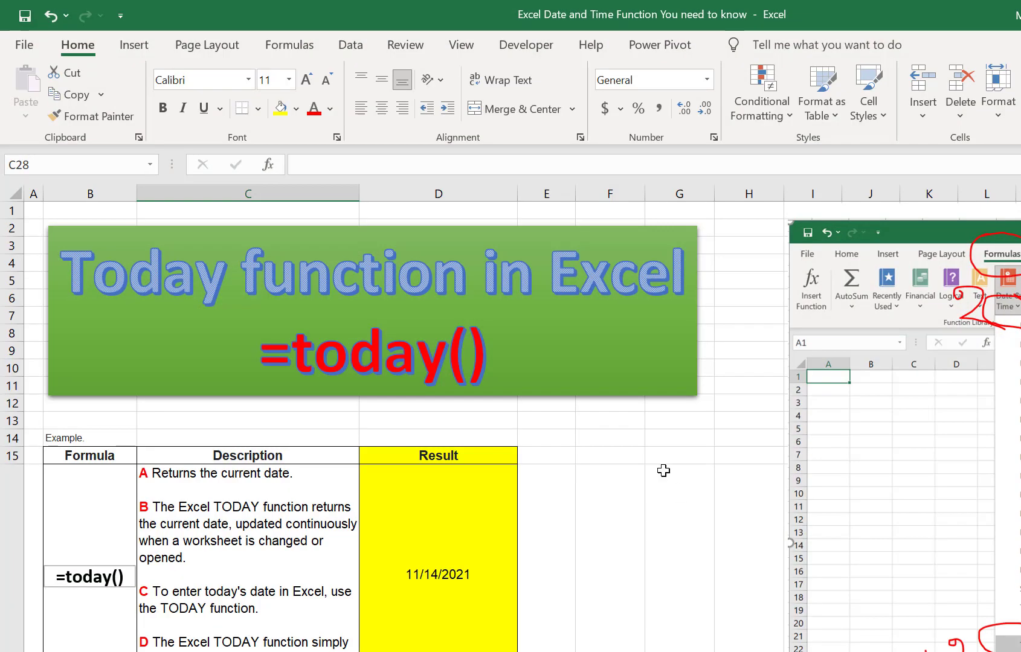
click(601, 422)
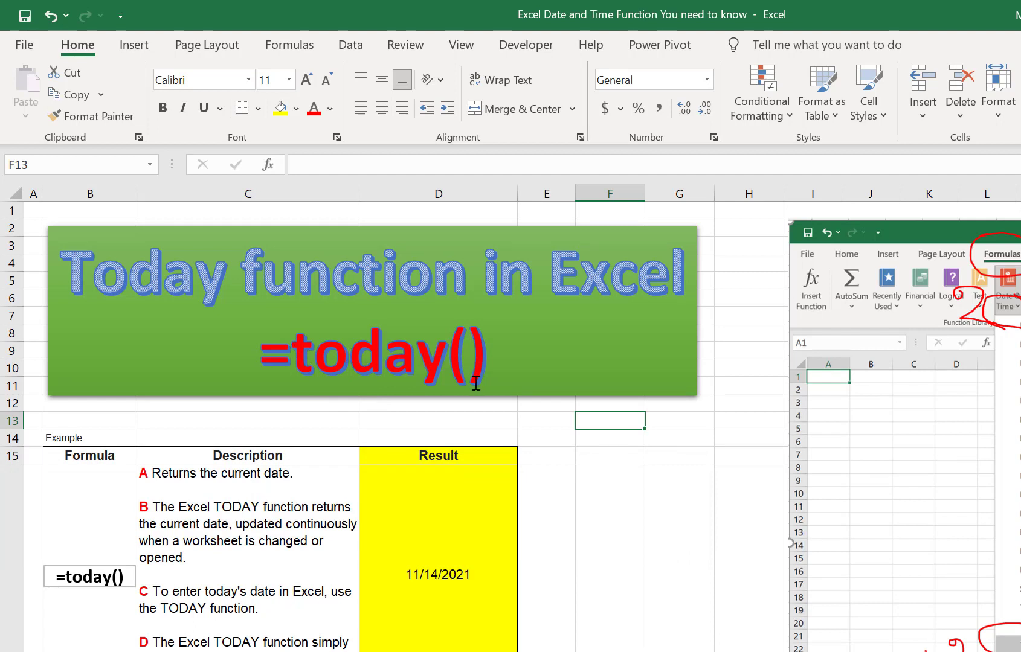
scroll(476, 384, down, 3)
scroll(476, 380, down, 1)
scroll(477, 381, down, 1)
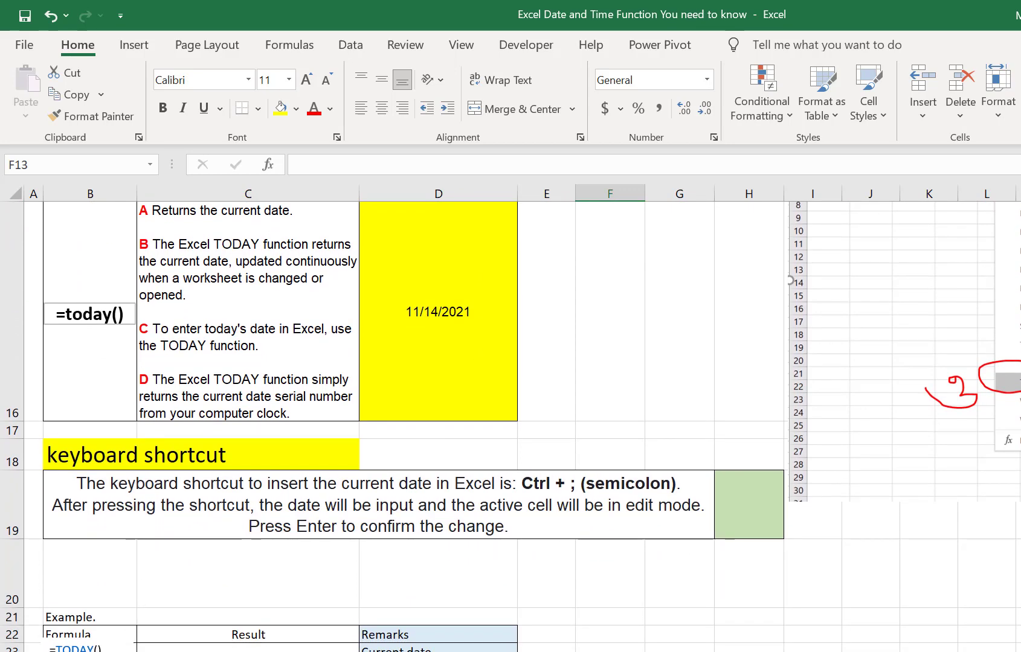
scroll(277, 648, up, 2)
scroll(276, 648, up, 3)
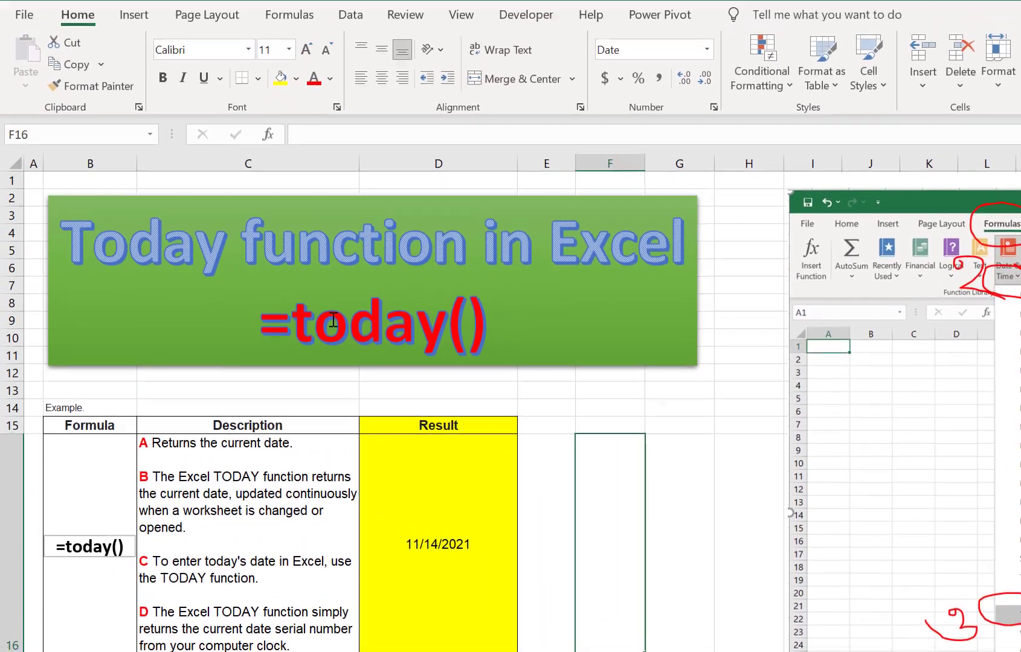
click(317, 350)
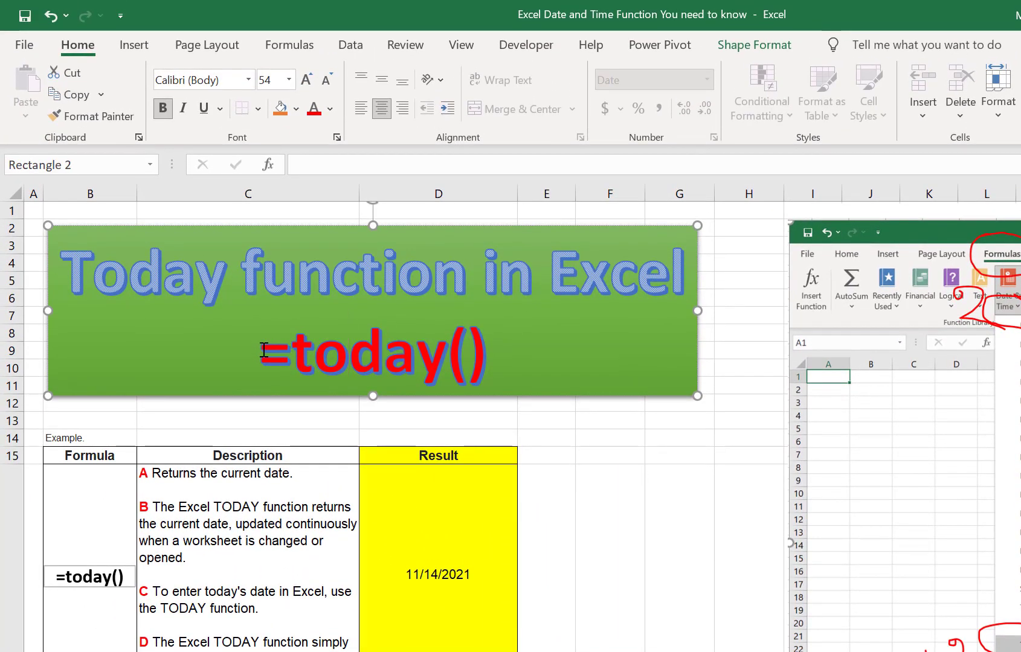
mouse_move(264, 349)
mouse_down()
mouse_move(479, 354)
mouse_move(269, 281)
mouse_up()
click(485, 357)
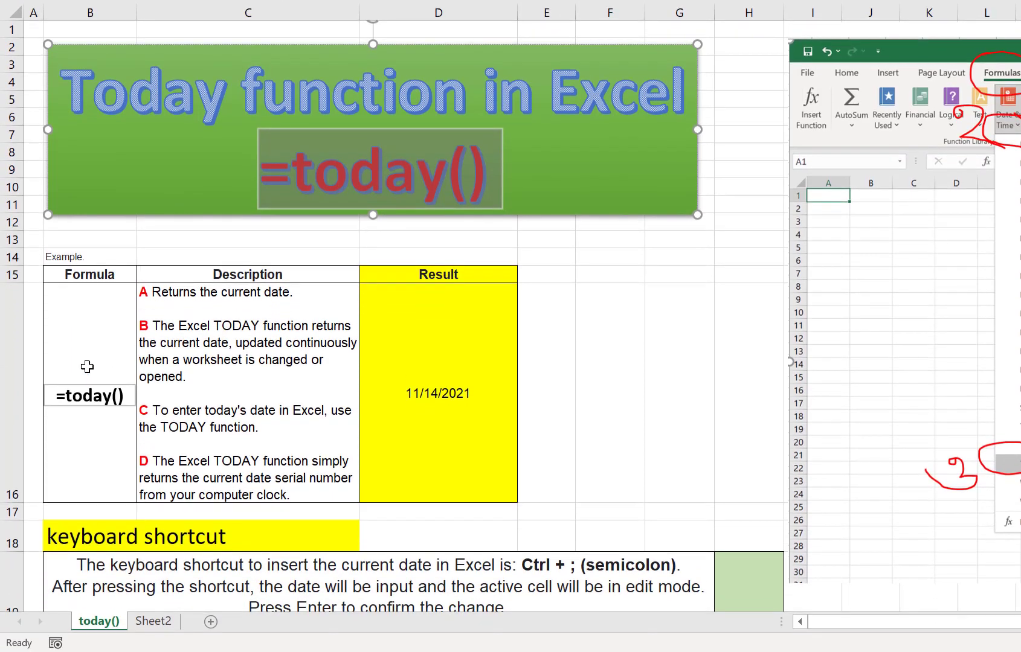
click(84, 363)
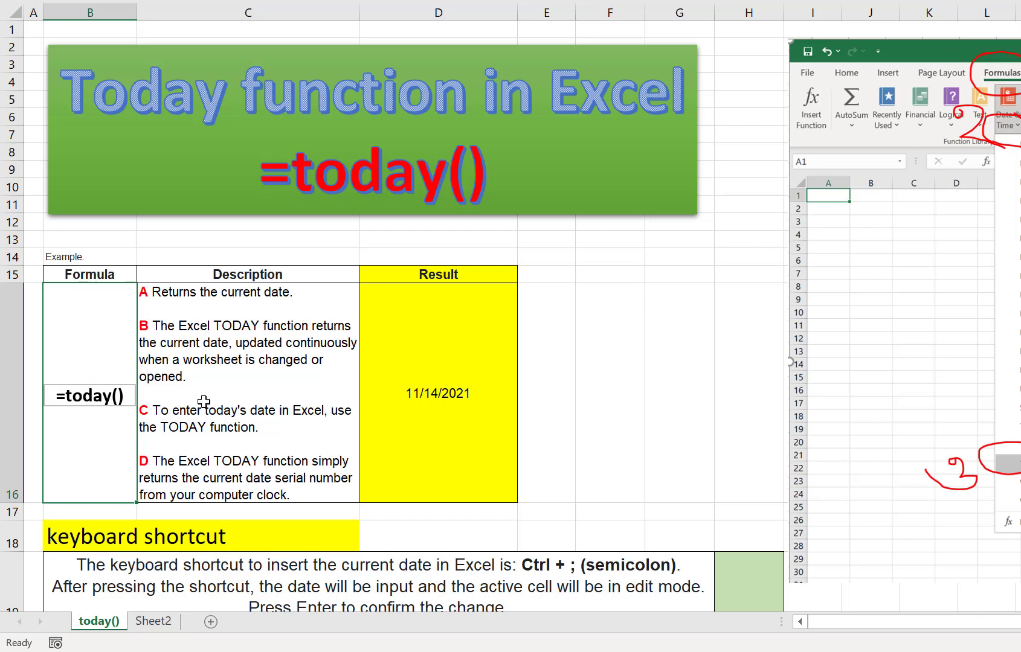
- Select result cell D16 showing 11/14/2021 to compare against the system calendar
click(435, 396)
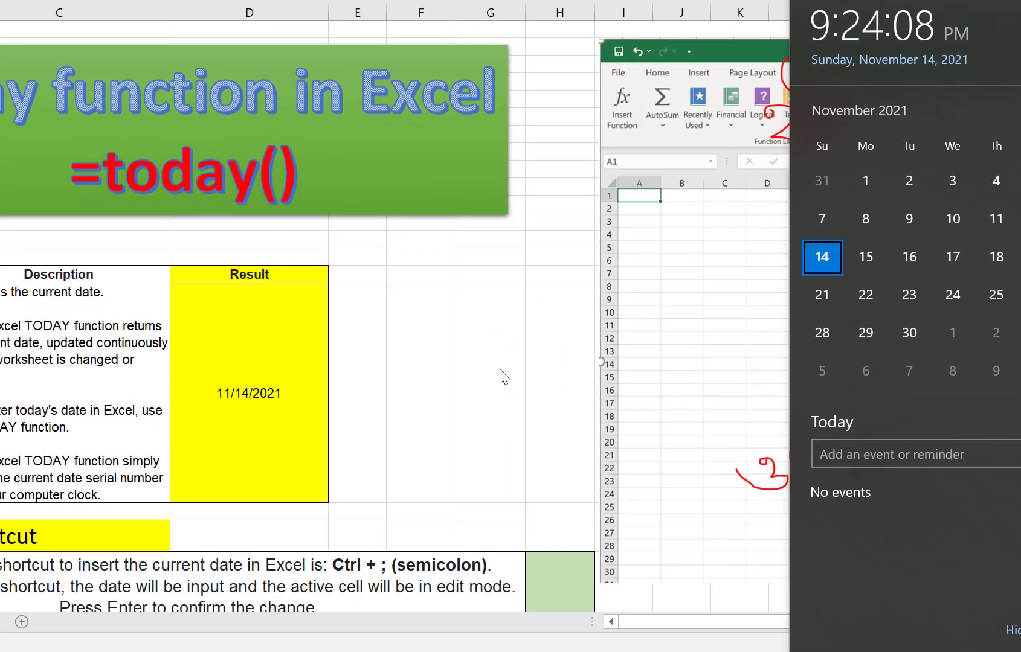
- Close the calendar, recheck today's date there, then select cells E16 and D16
click(501, 377)
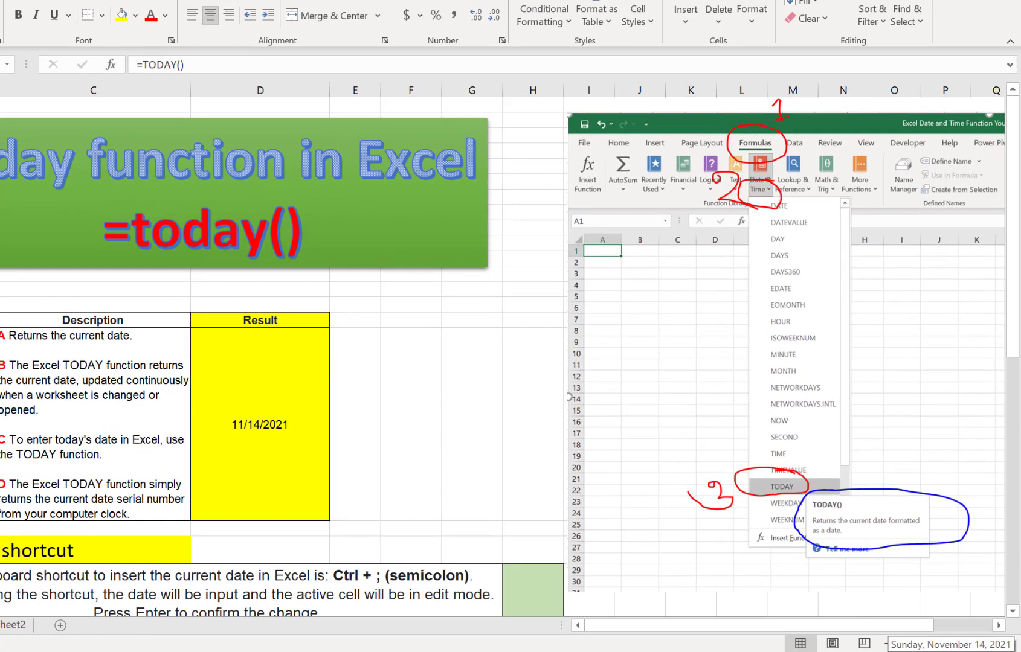
click(949, 643)
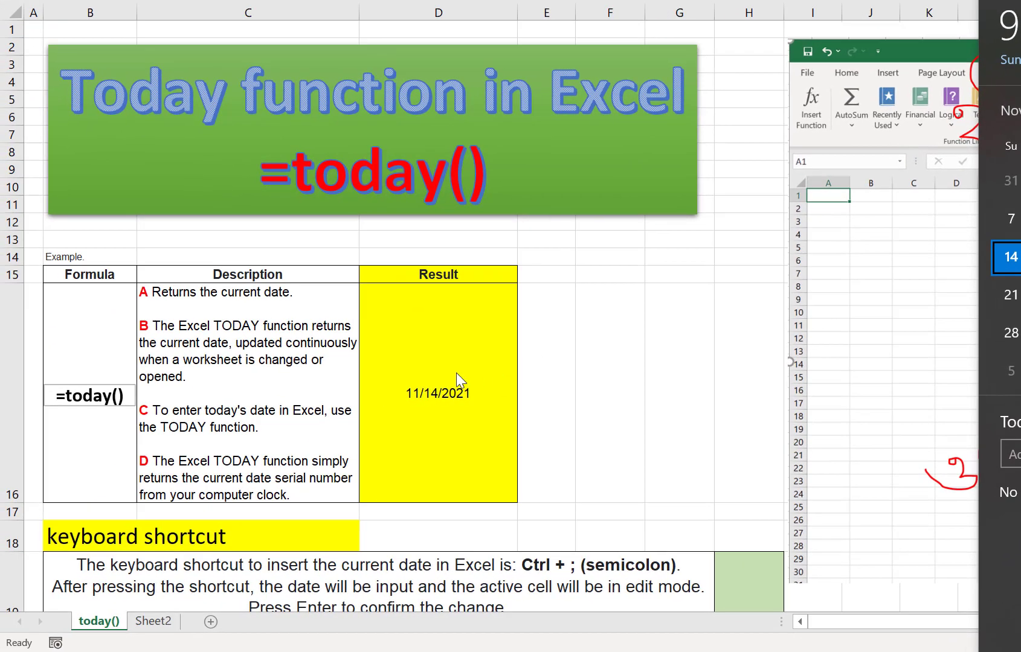
click(540, 378)
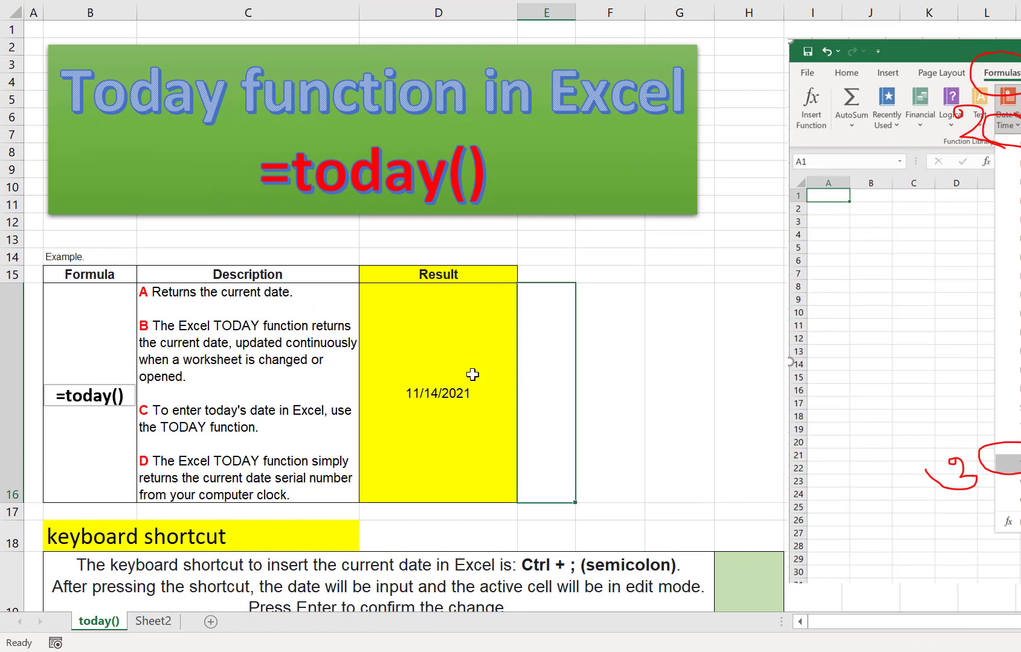
click(461, 359)
- Enter =TODAY() in tall cell F16 via AutoComplete so it returns 11/14/2021
click(454, 353)
click(565, 354)
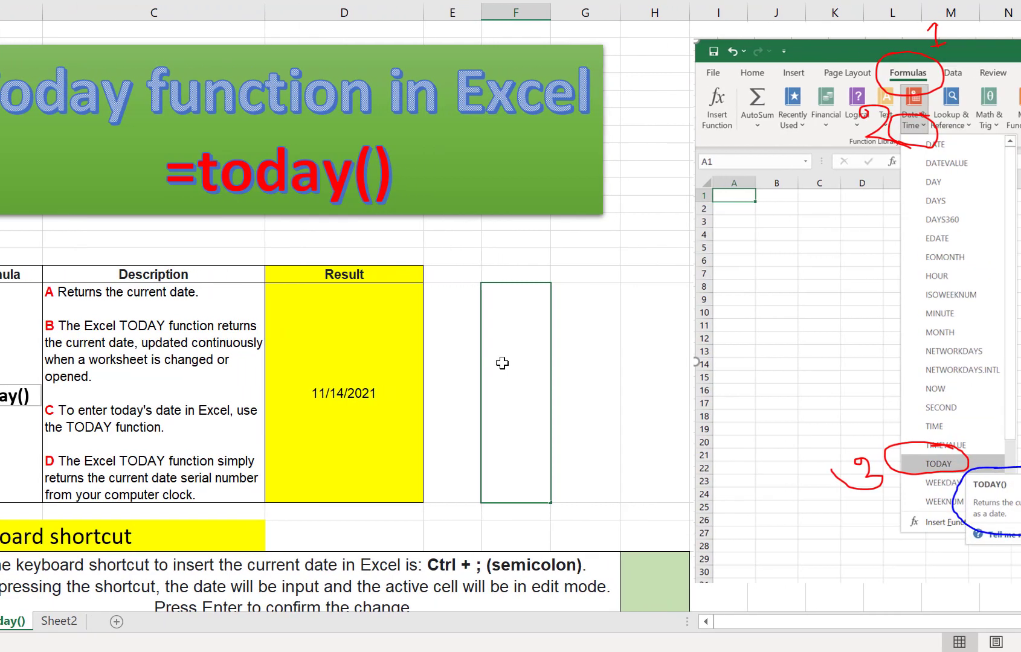
text(=to)
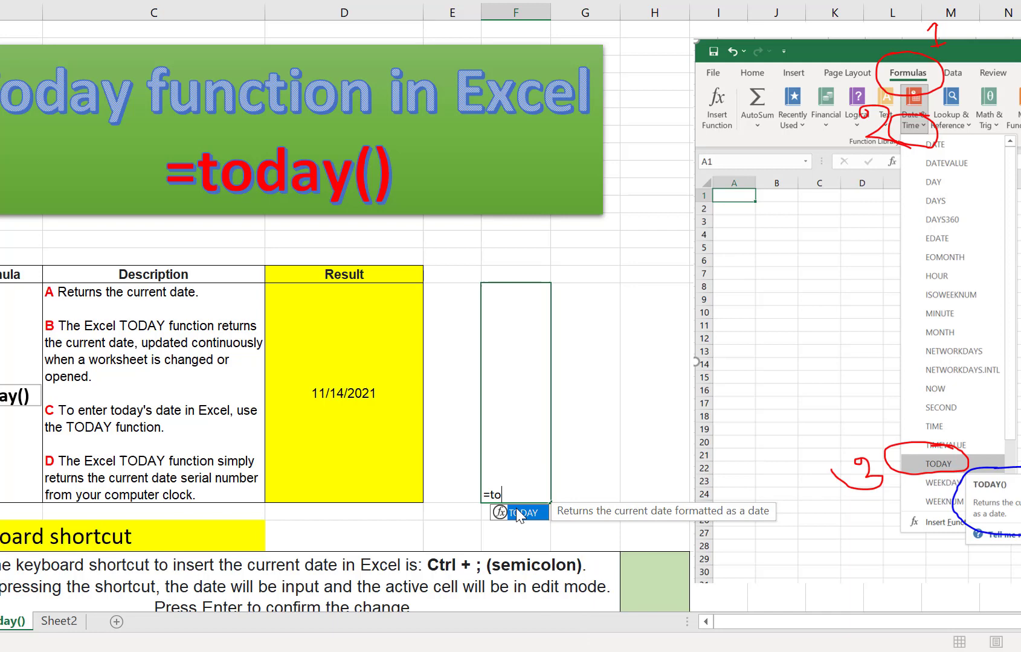
double_click(518, 514)
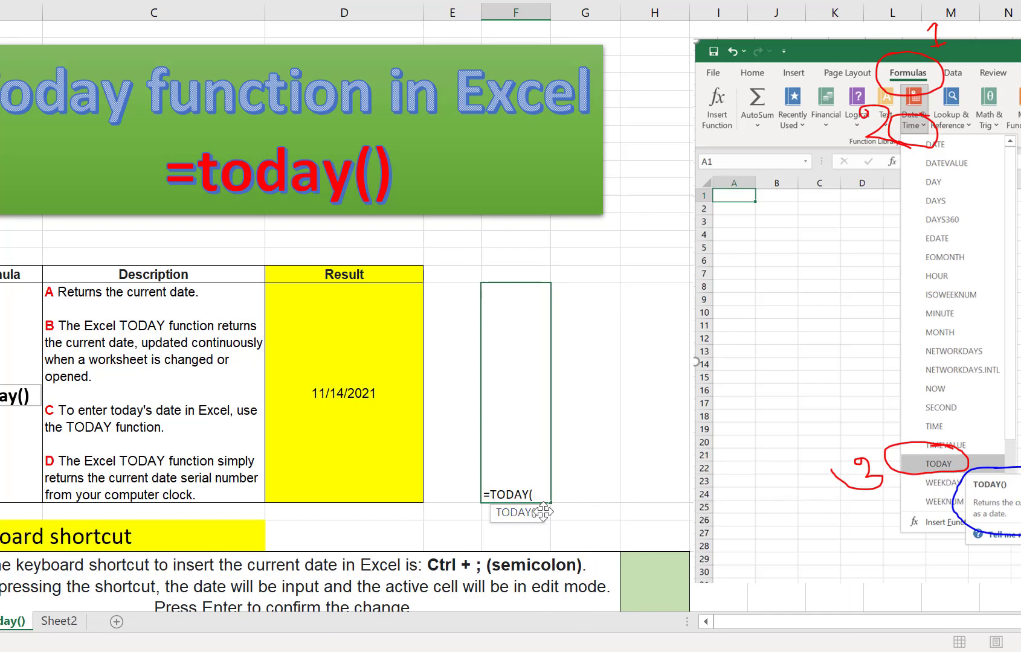
text())
key(Return)
click(520, 415)
click(505, 405)
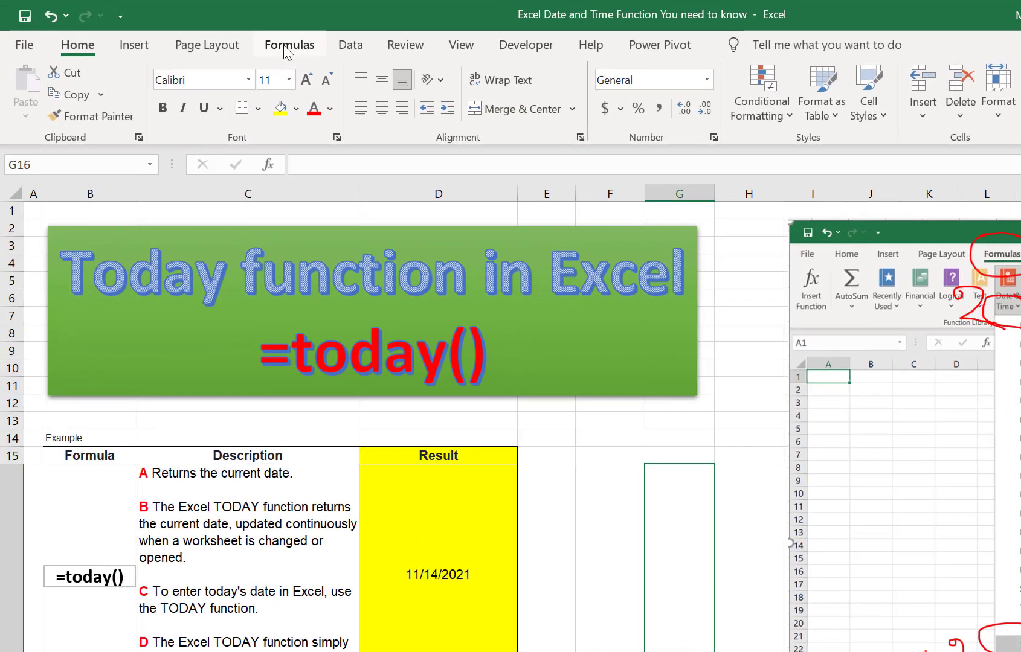
- Insert TODAY into G16 from the Formulas Date & Time list, then review F16:G16
click(283, 44)
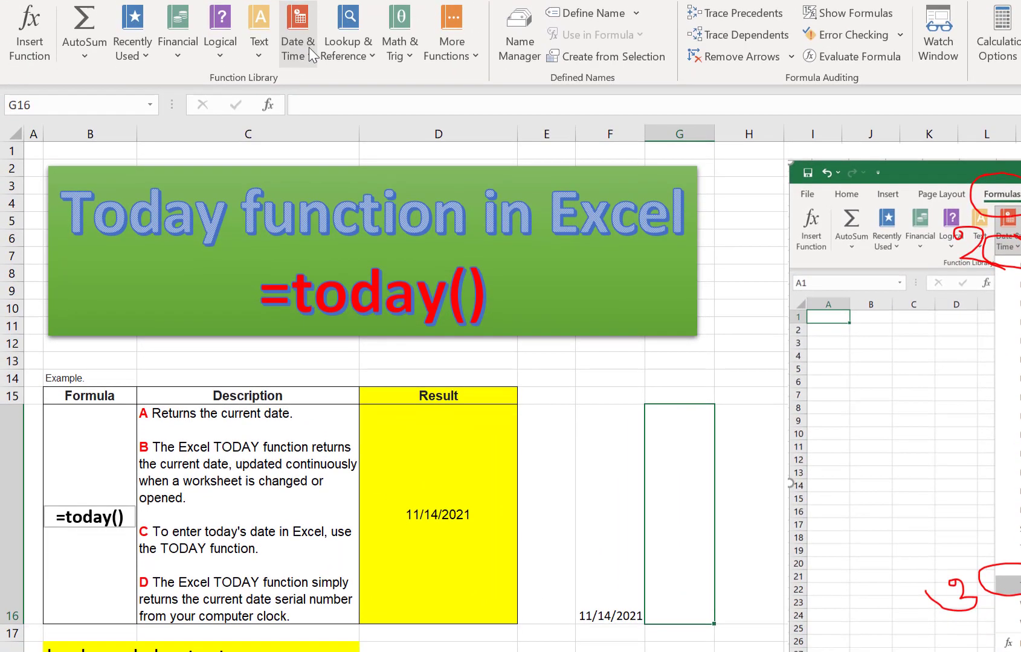
click(311, 51)
scroll(351, 463, down, 2)
scroll(350, 466, up, 2)
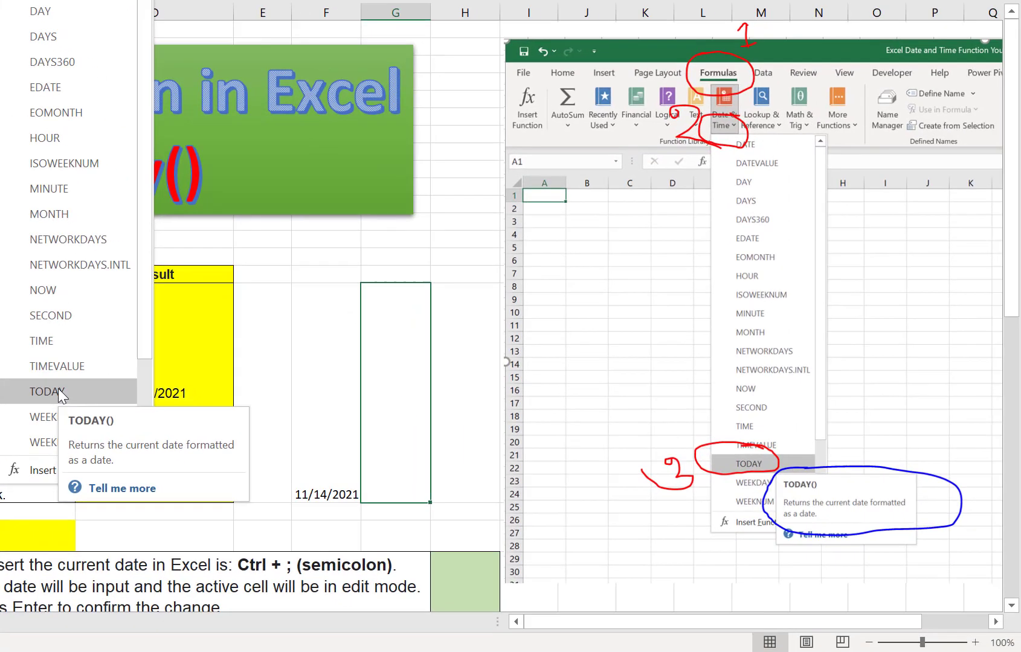
click(343, 517)
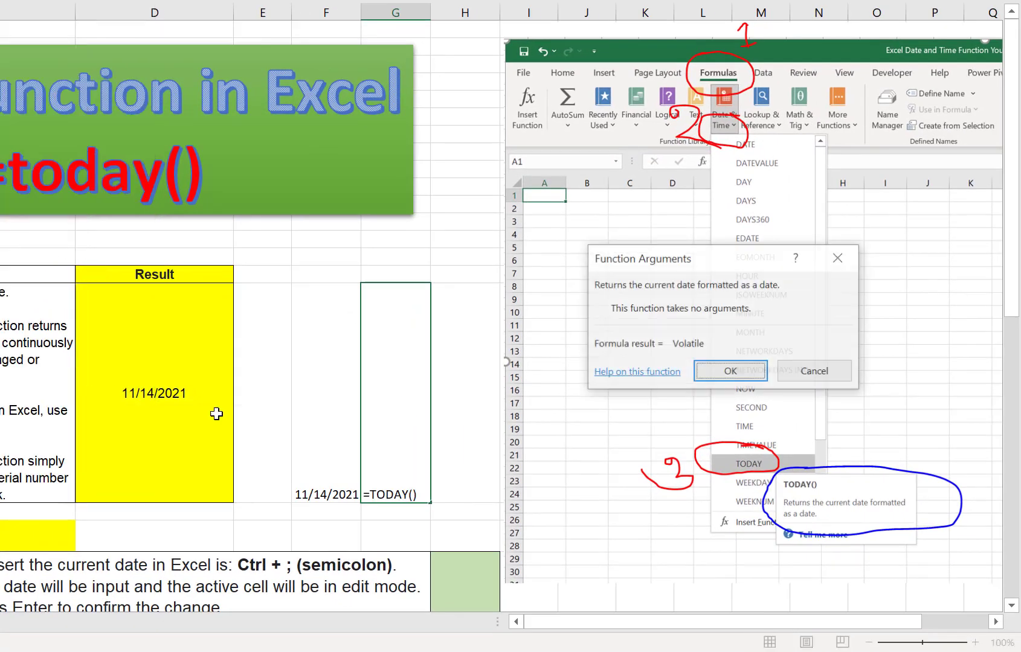
click(731, 375)
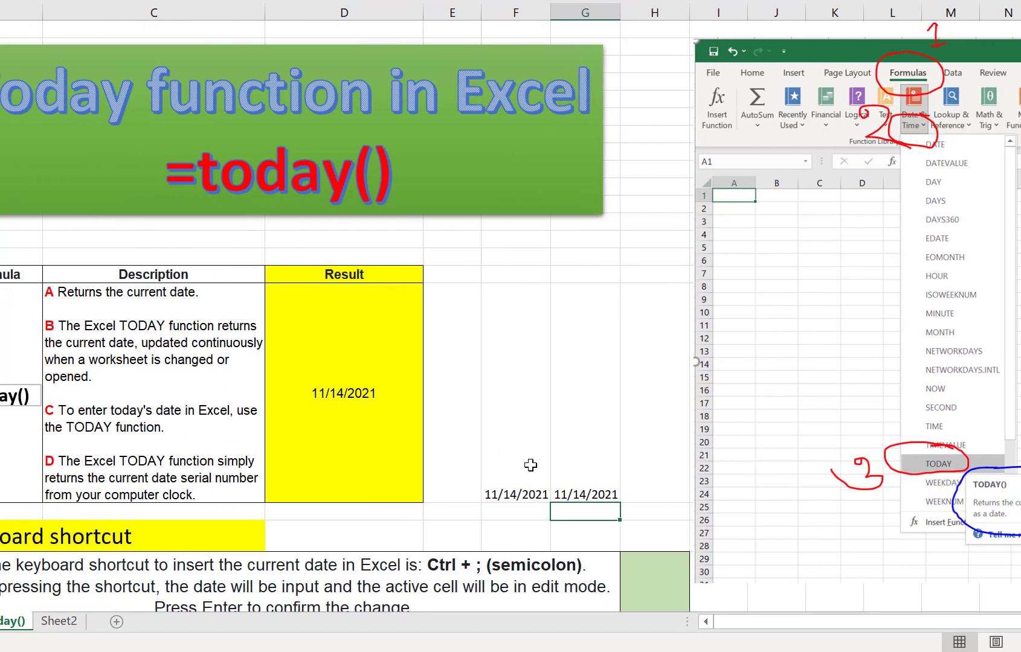
drag(522, 468, 581, 464)
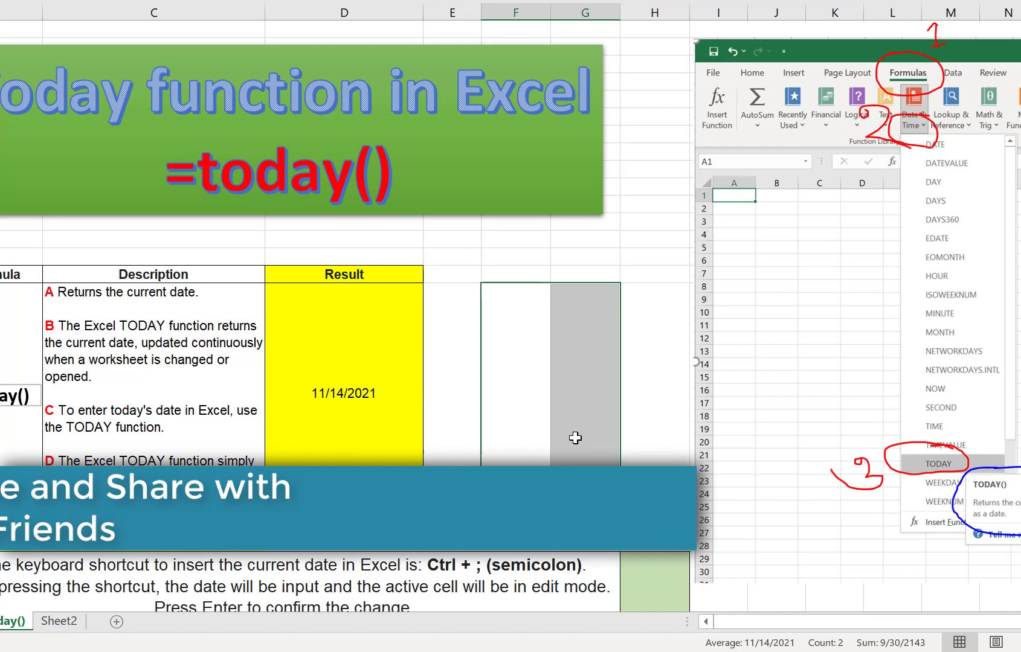
click(517, 398)
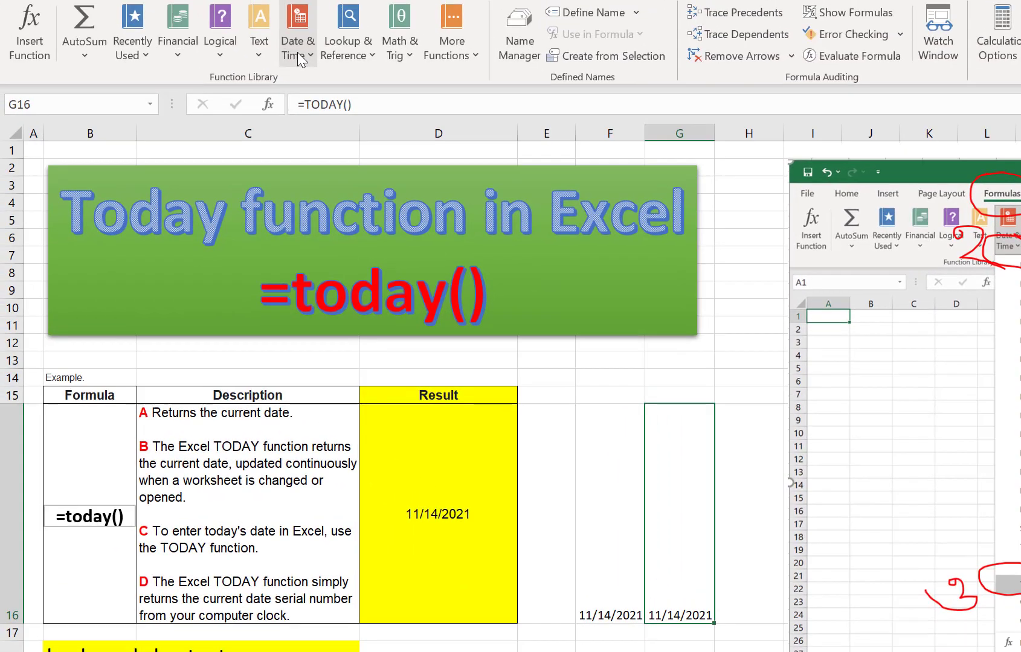
click(299, 47)
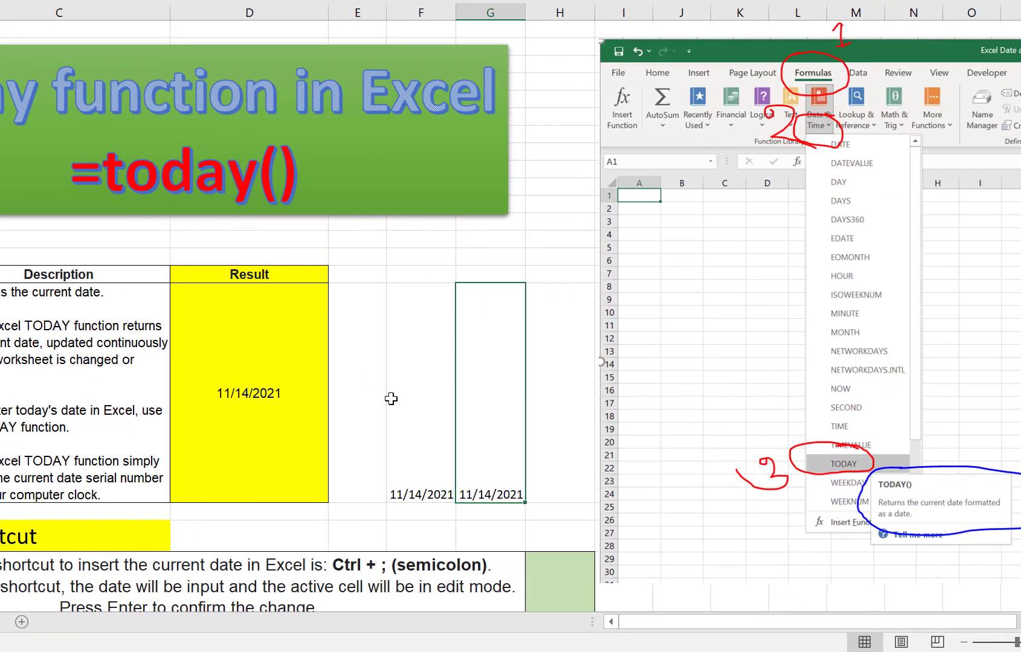
scroll(391, 399, down, 1)
scroll(391, 399, down, 1)
scroll(391, 400, down, 1)
scroll(391, 400, down, 1)
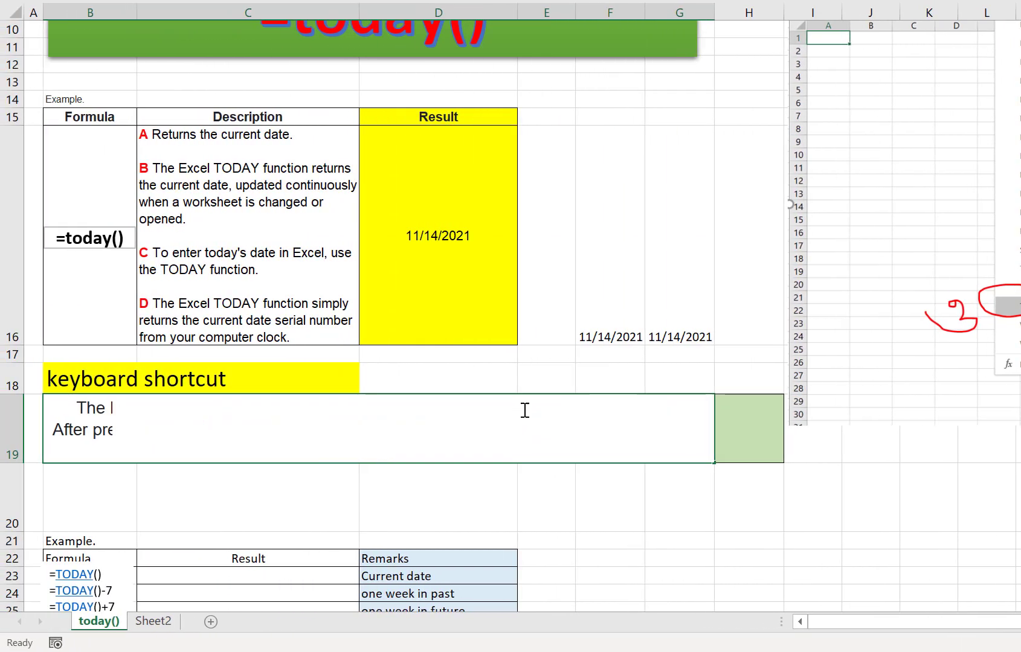
- Insert a fixed 11/14/2021 into green cell H19 using the Ctrl+; shortcut
double_click(525, 410)
drag(522, 410, 576, 410)
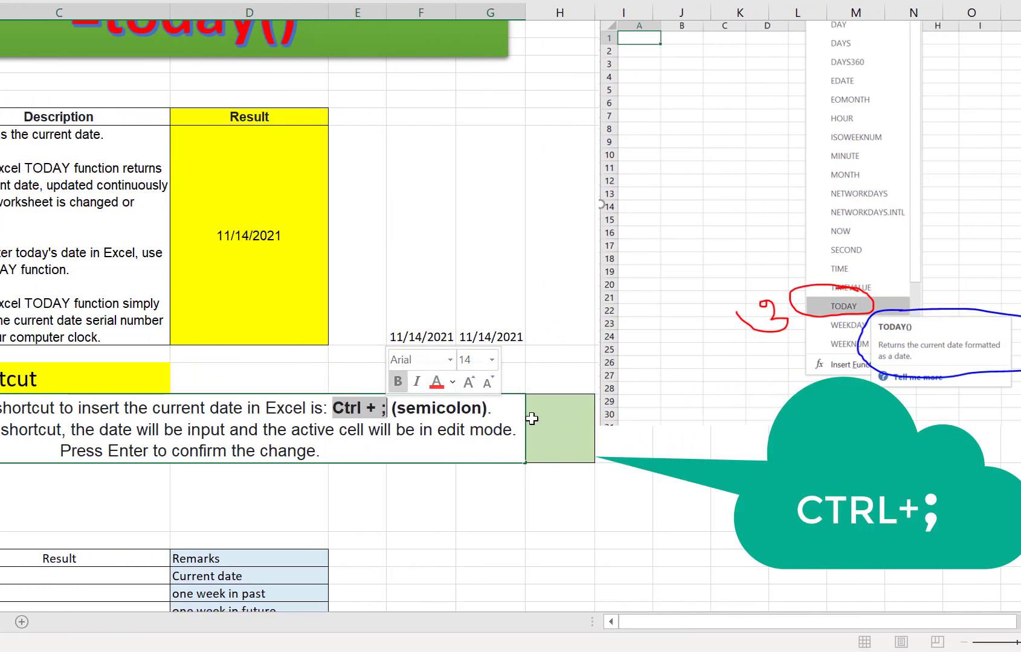
click(556, 431)
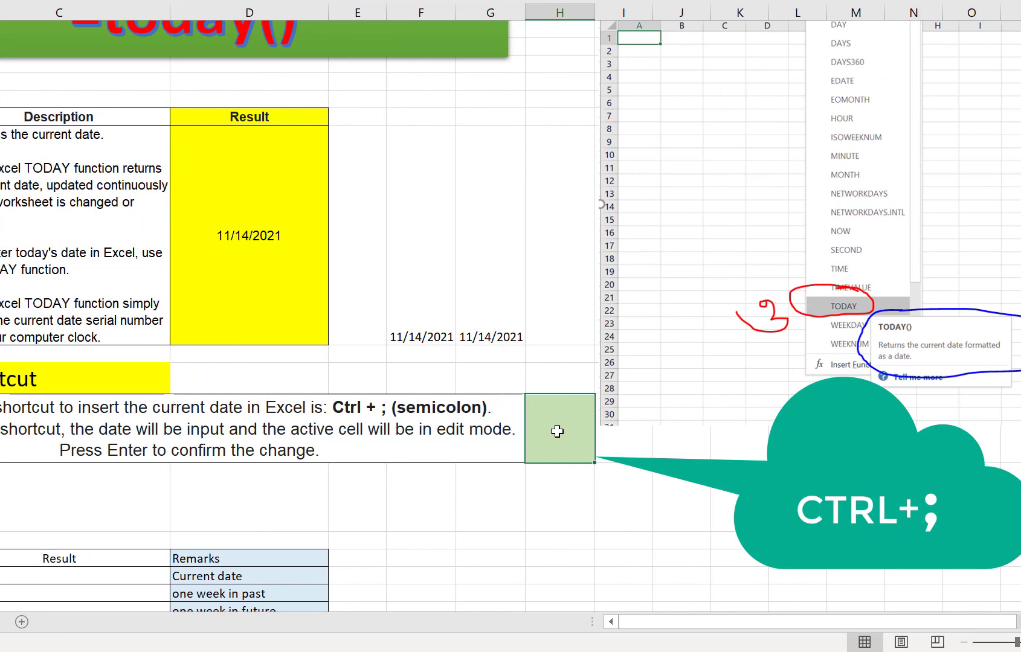
key(ctrl+semicolon)
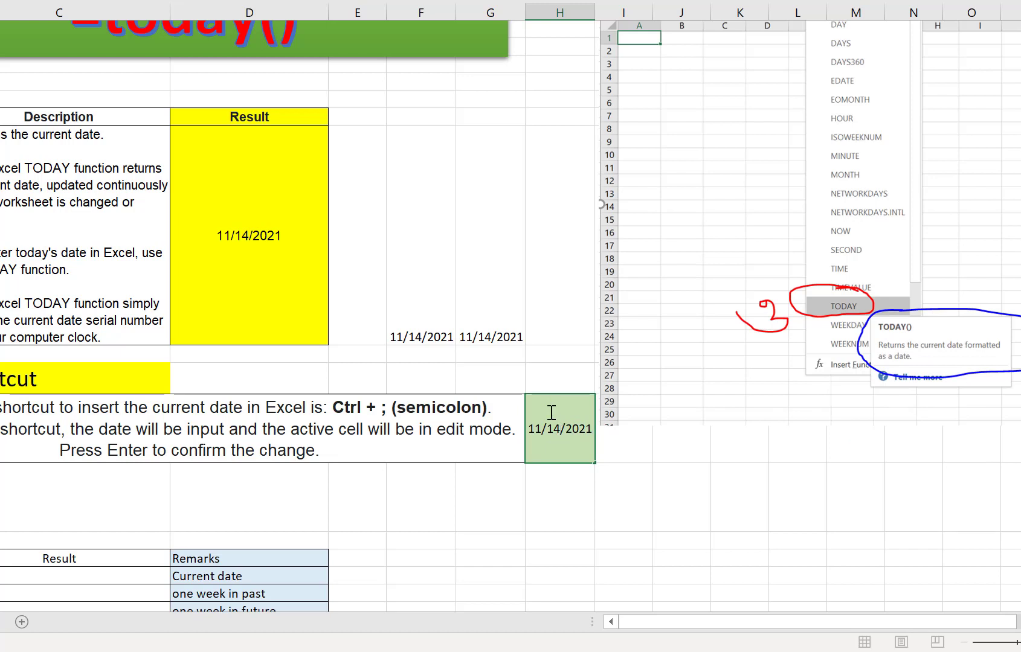
key(Return)
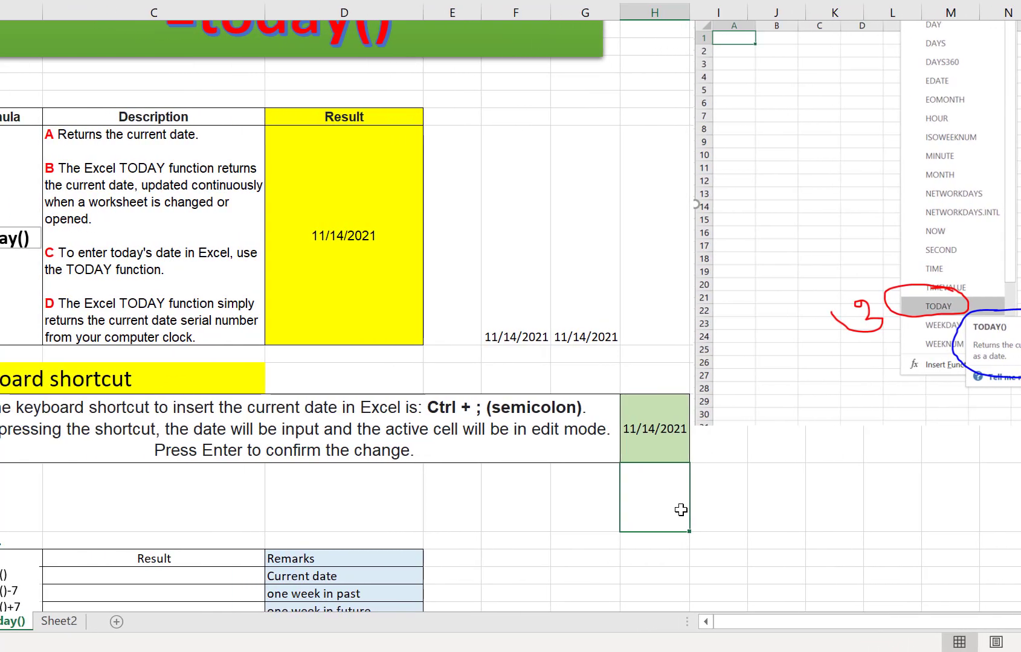
- Enter =today(), =today()-7 and =today()+7 in C23:C25 (11/14, 11/7, 11/21/2021)
click(551, 490)
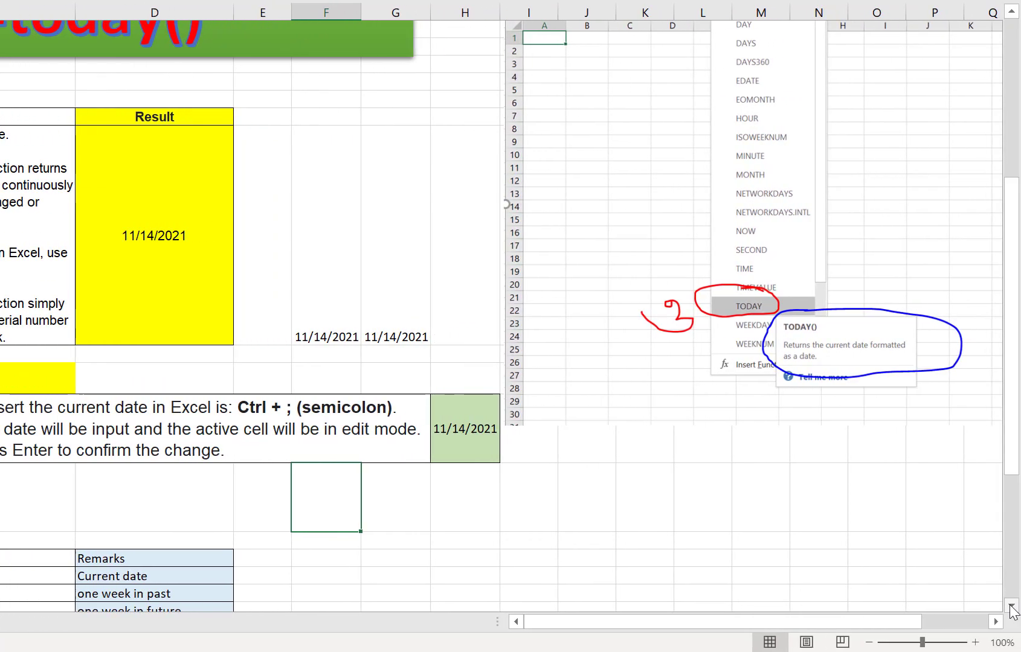
scroll(1011, 609, down, 6)
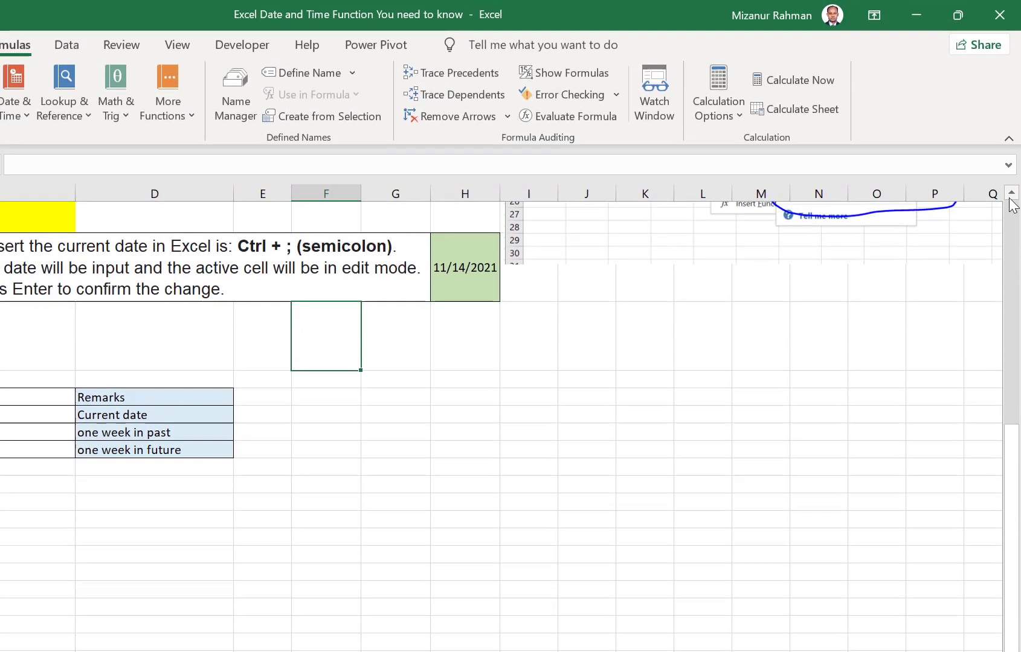
scroll(507, 298, up, 5)
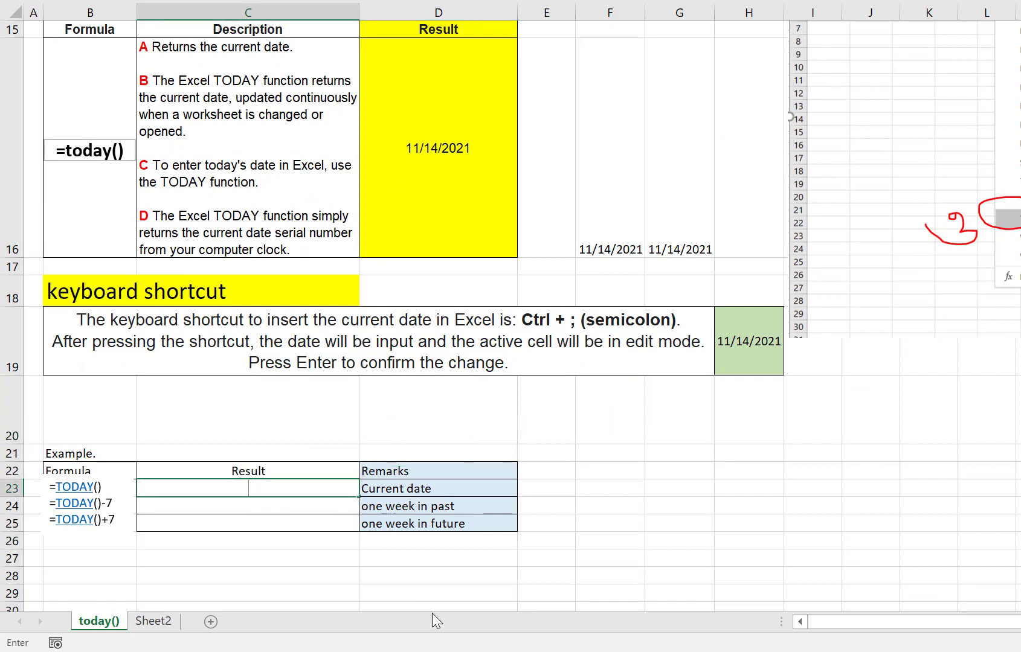
text(=today())
key(Return)
text(=)
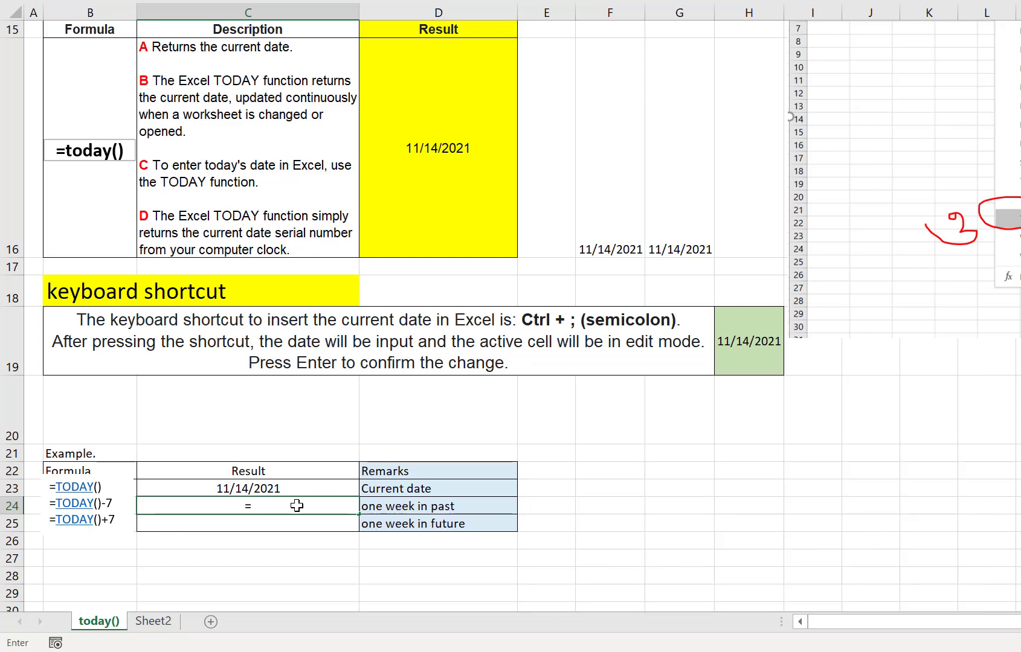
text(today)
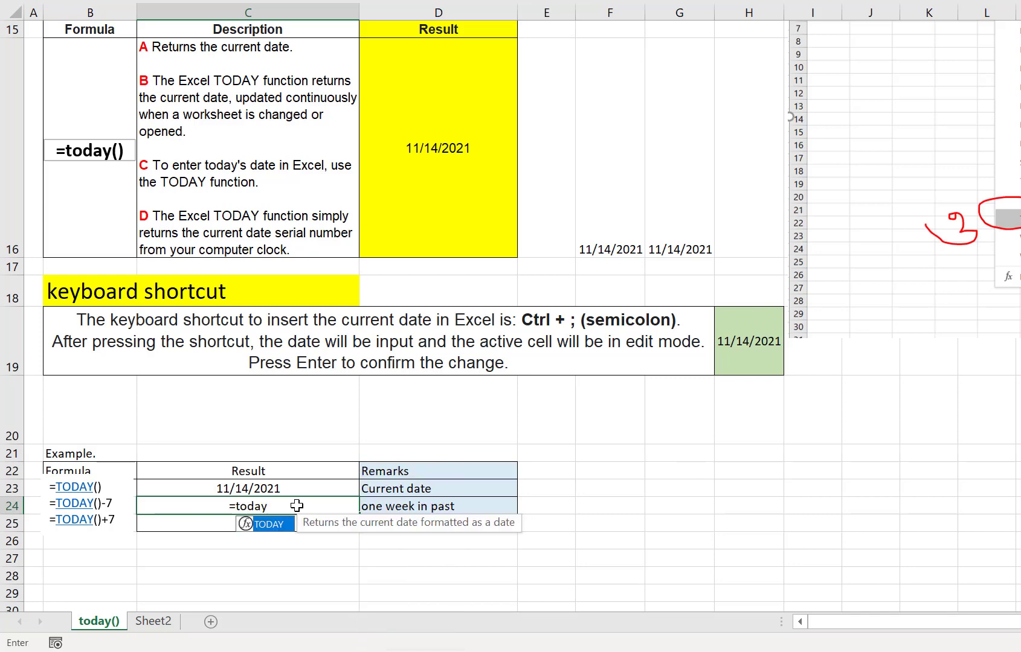
text(()-7)
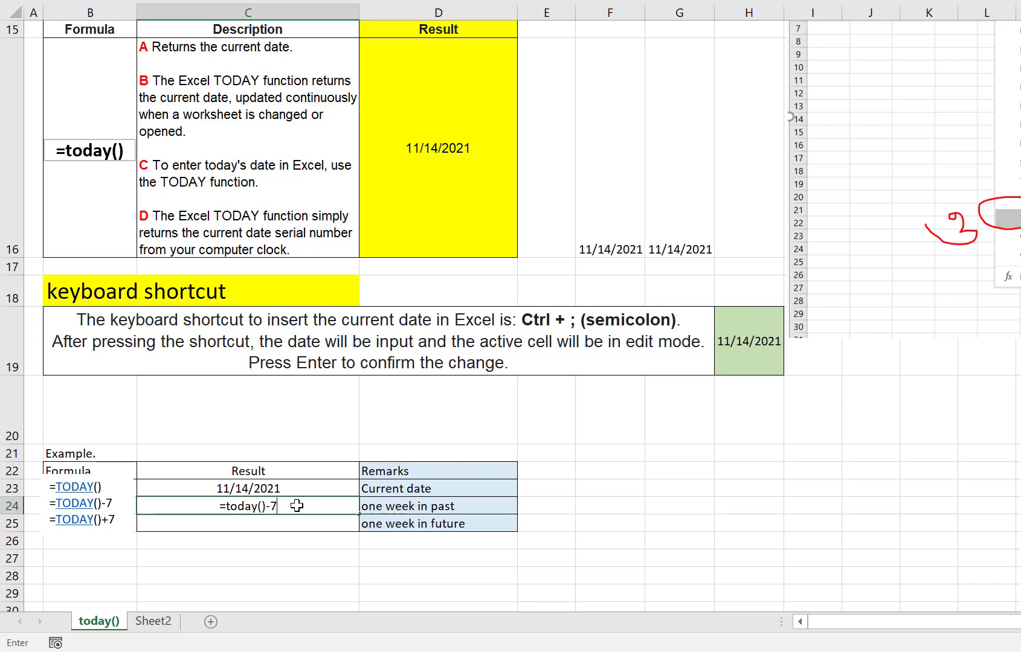
key(Return)
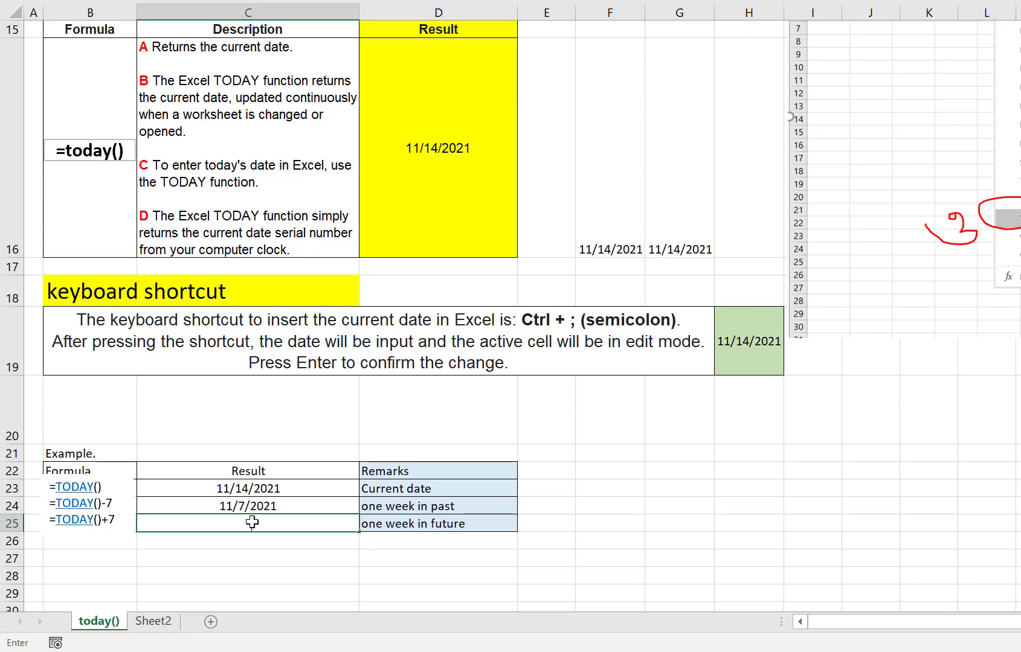
text(=today())
text(+7)
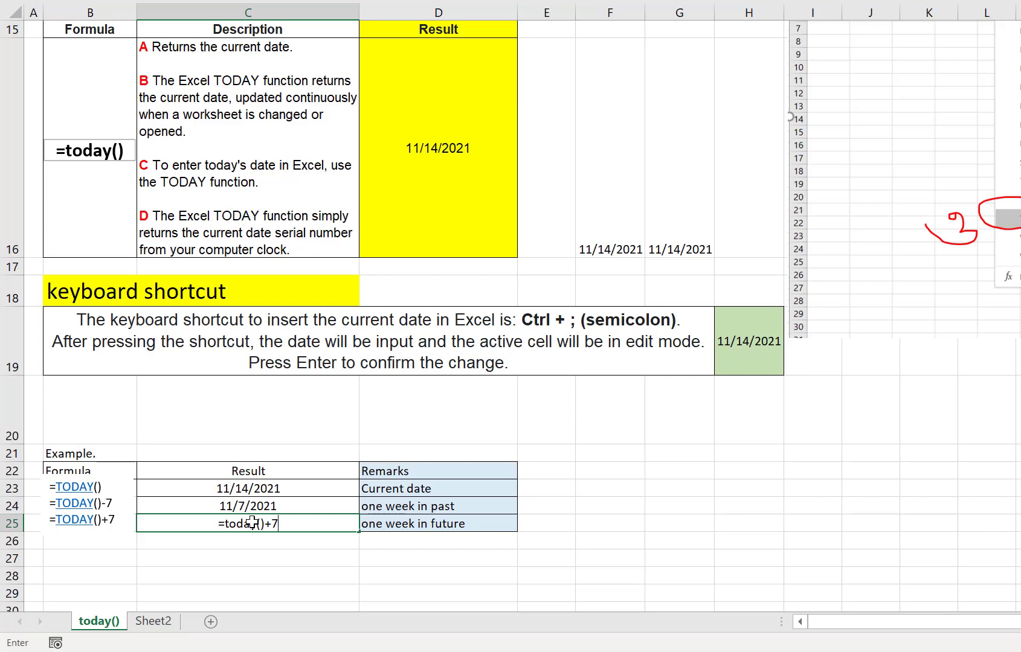
key(Return)
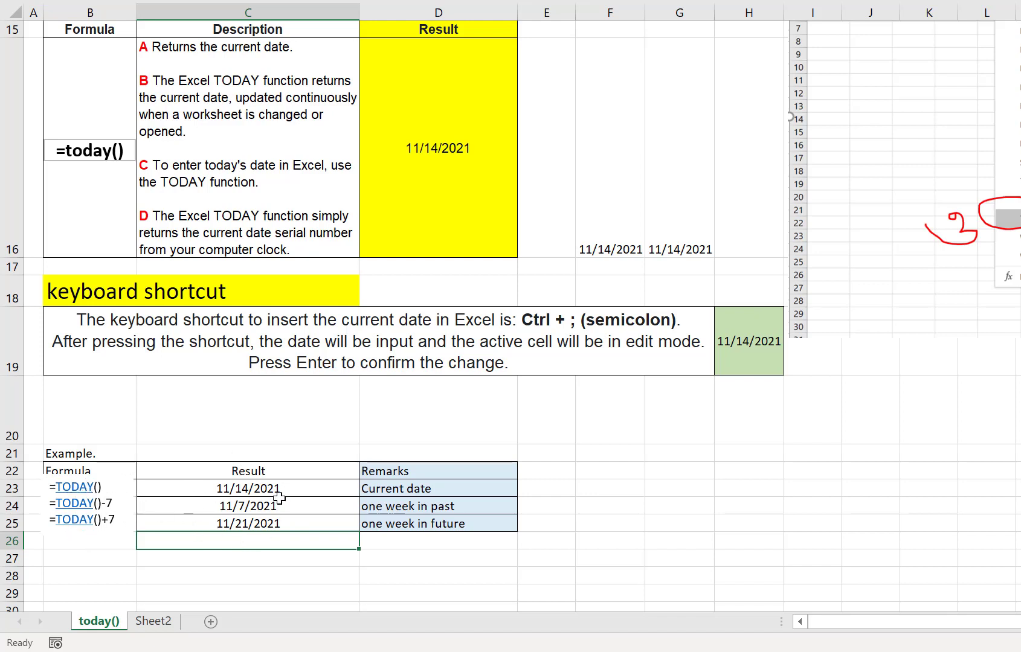
click(436, 414)
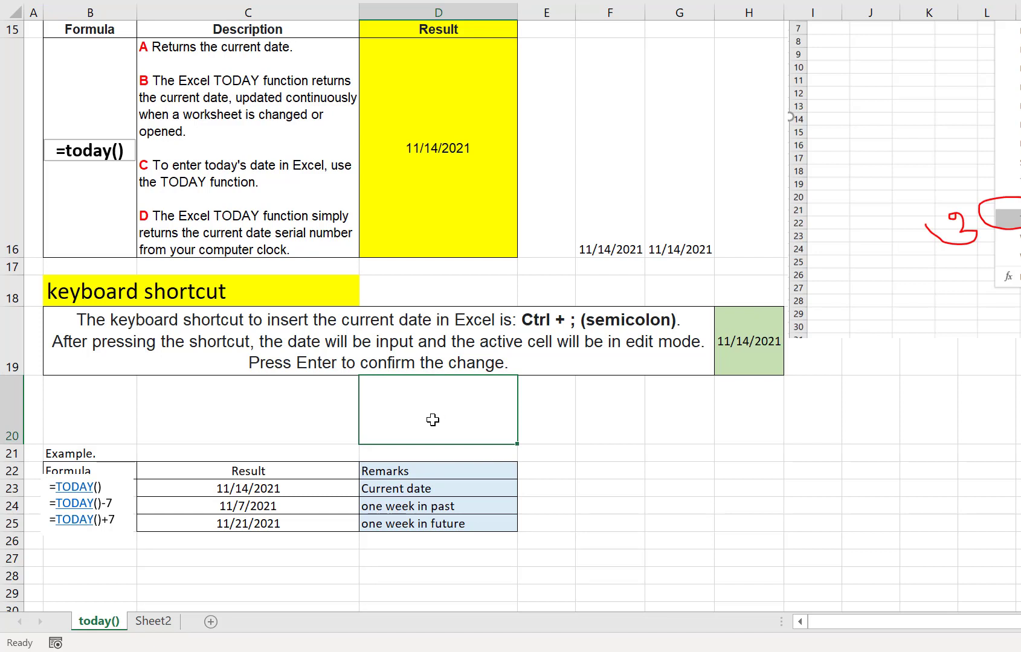
scroll(432, 418, up, 3)
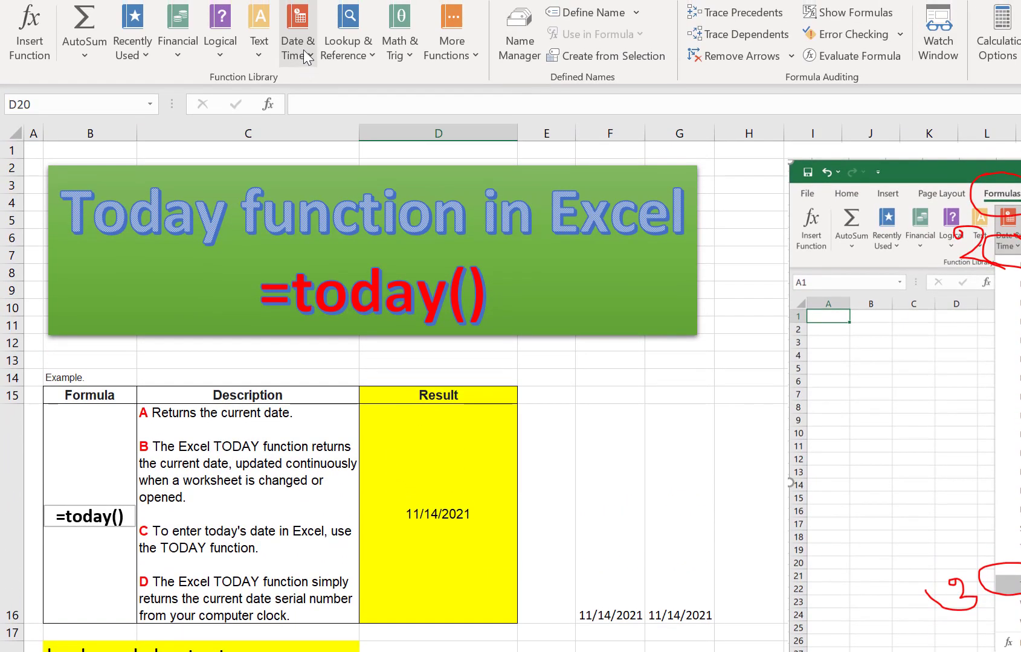
click(302, 57)
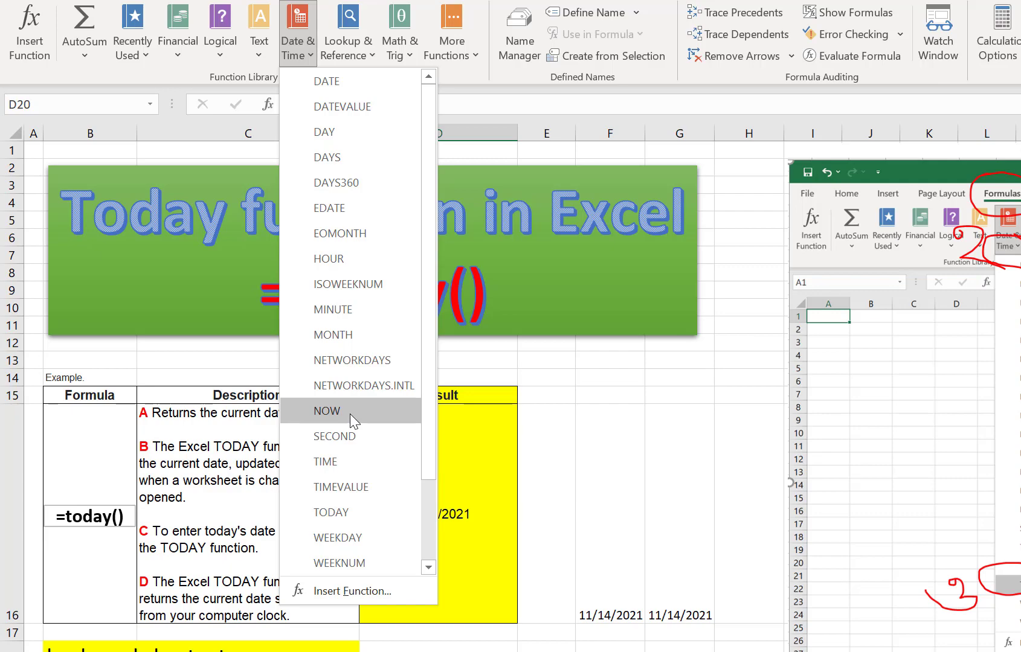
scroll(350, 414, down, 2)
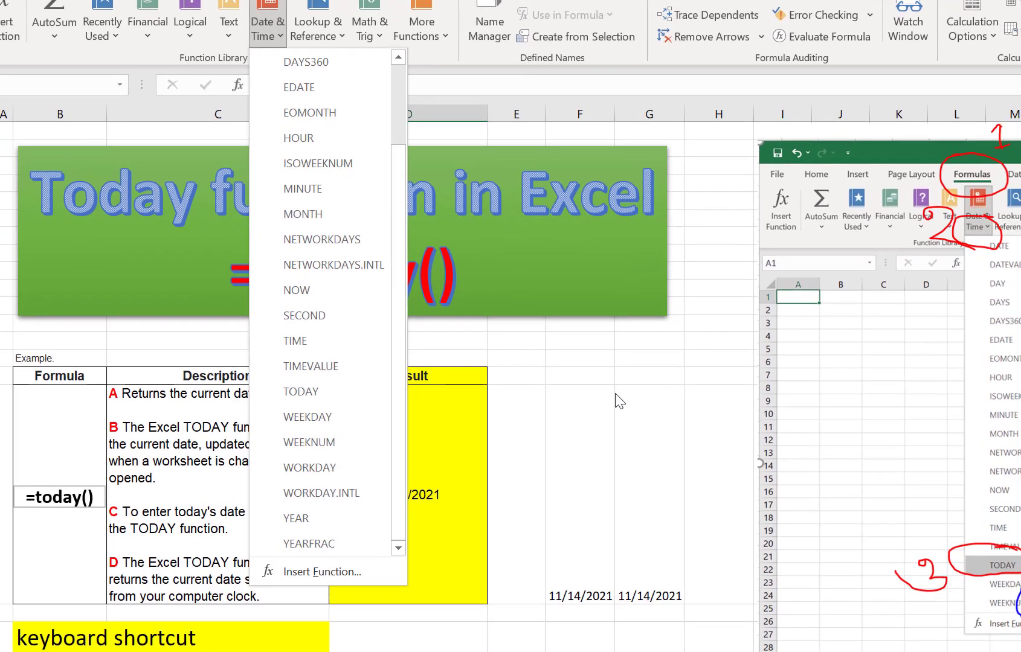
key(Escape)
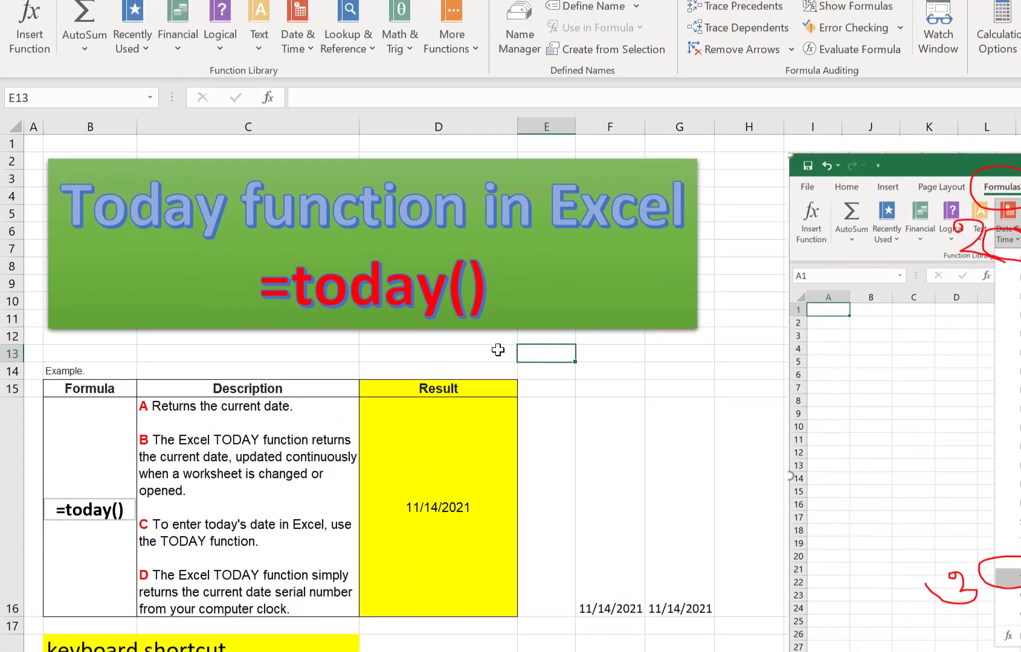
key(Left)
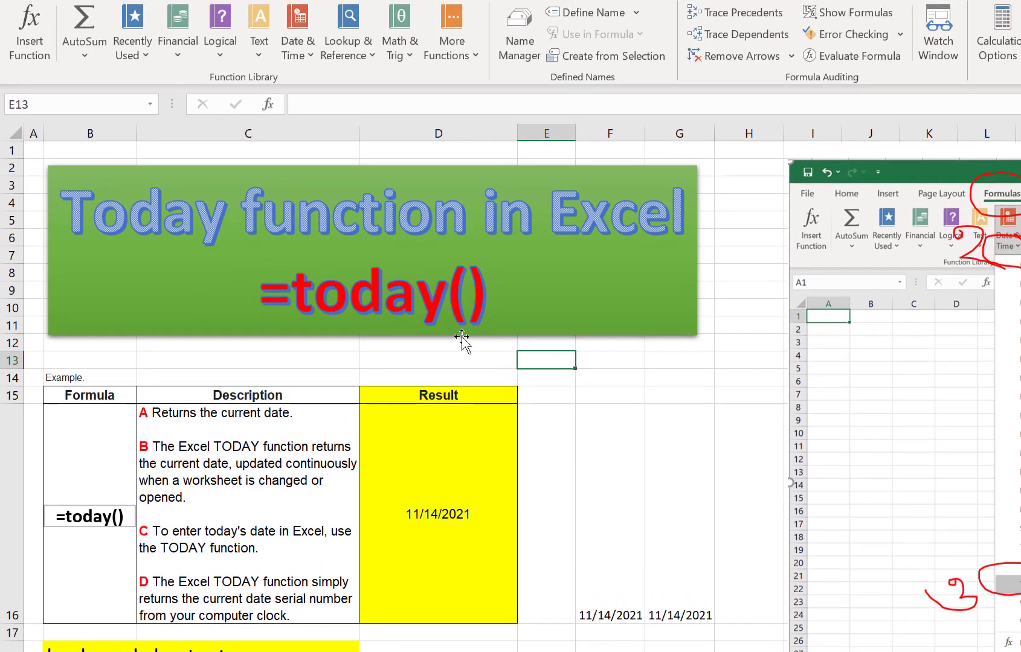